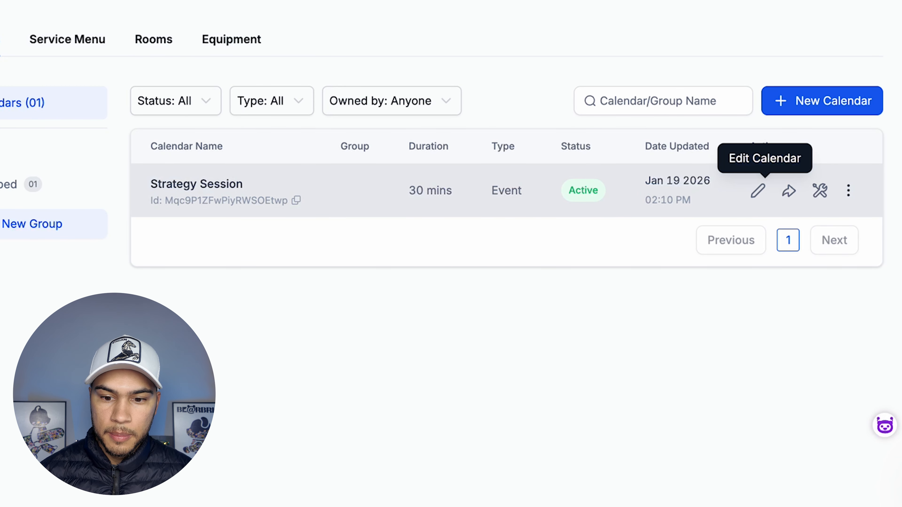
# Step: Open the Strategy Session calendar for editing and review its weekly available hours and booking rules
pyautogui.click(757, 191)
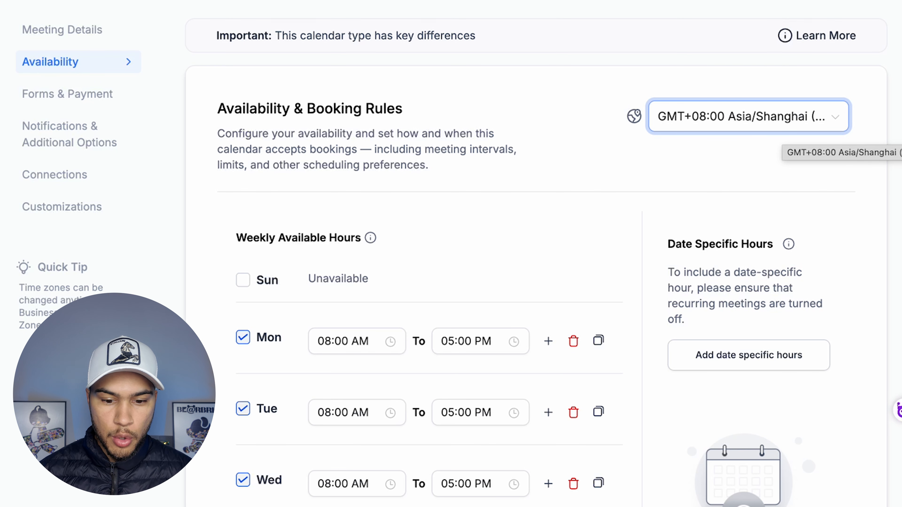
pyautogui.scroll(-3, 746, 142)
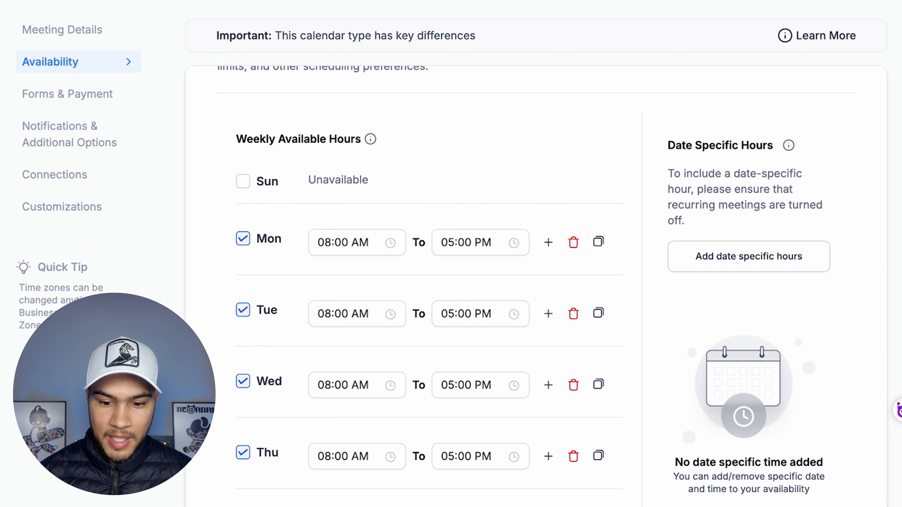
pyautogui.scroll(-1, 533, 284)
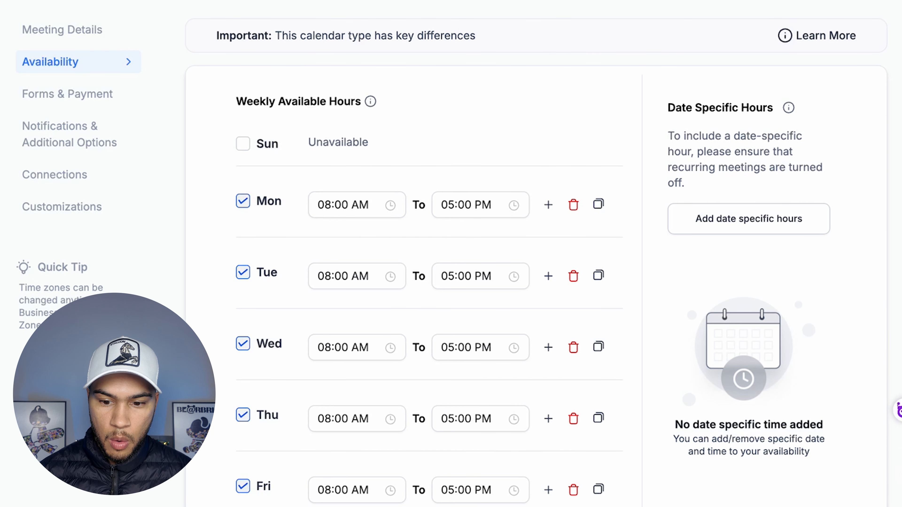
pyautogui.scroll(-1, 532, 285)
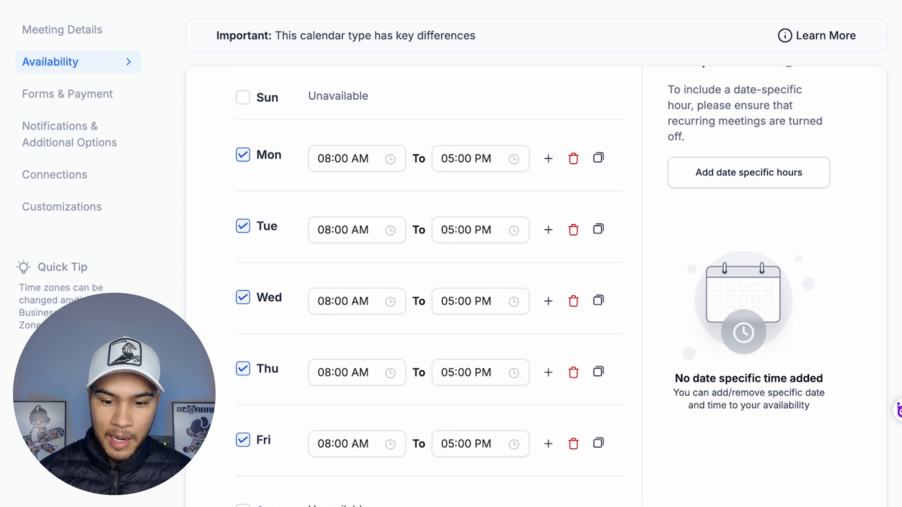
pyautogui.scroll(-8, 533, 284)
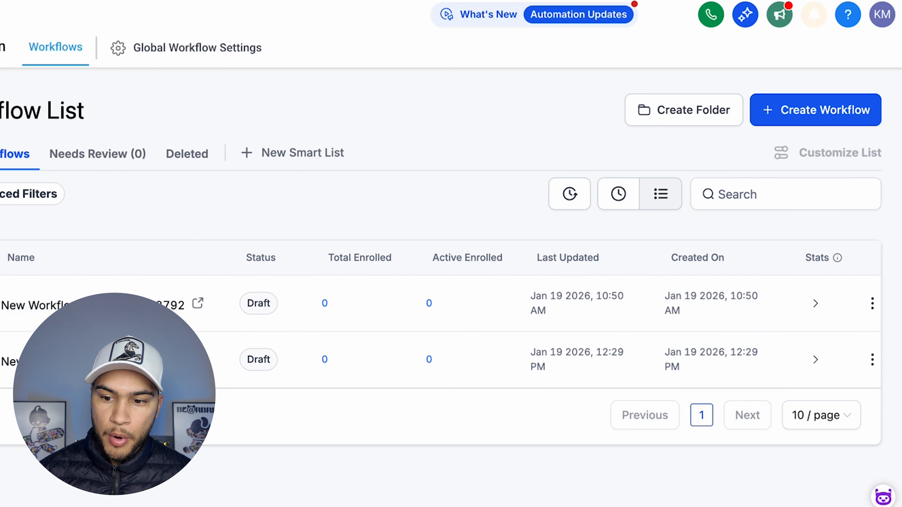
# Step: Create a new workflow from scratch and name it "Appointment Reminder"
pyautogui.click(815, 110)
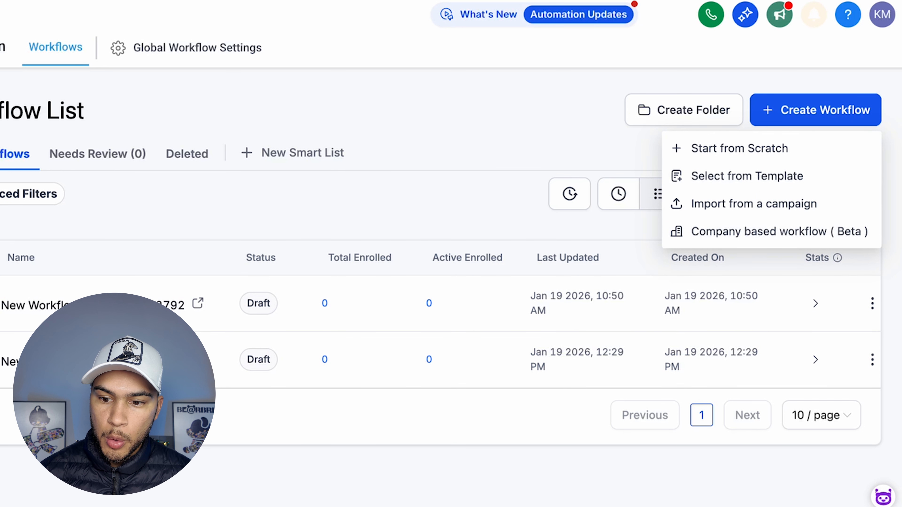
pyautogui.click(740, 148)
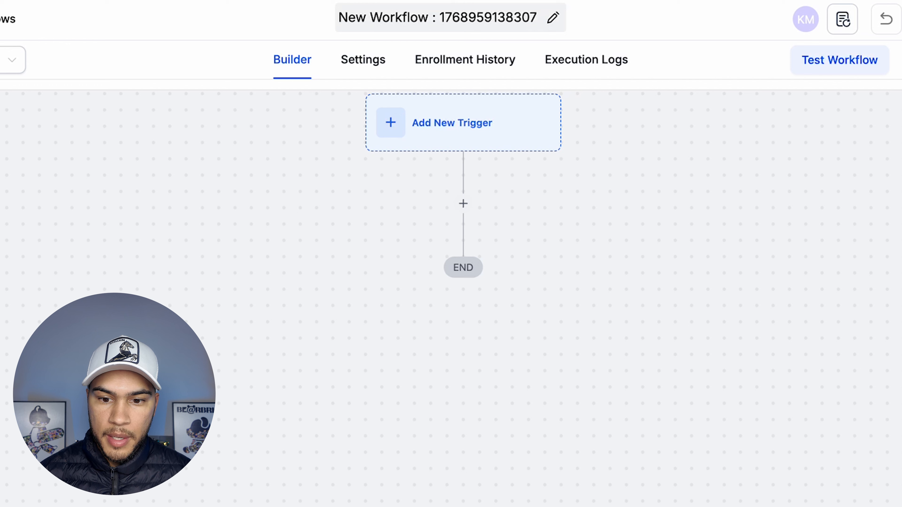
pyautogui.click(450, 17)
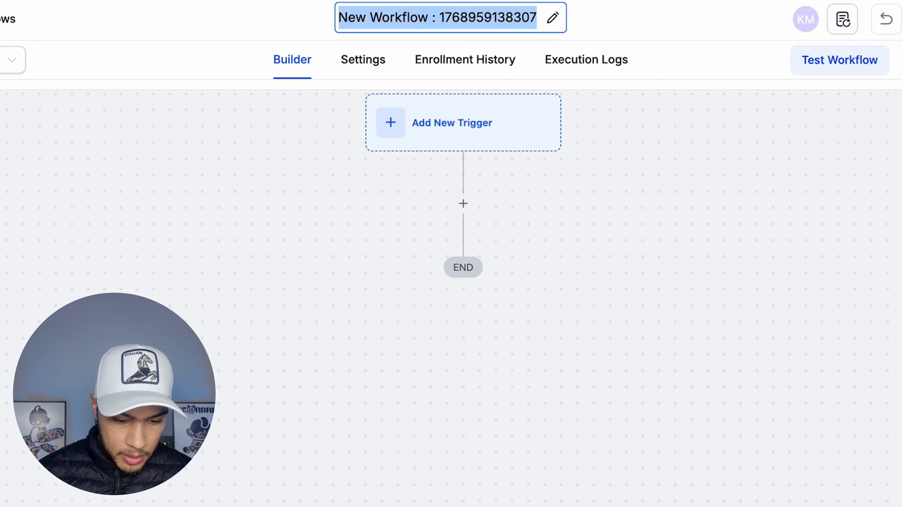
pyautogui.write('Appointment Reminder')
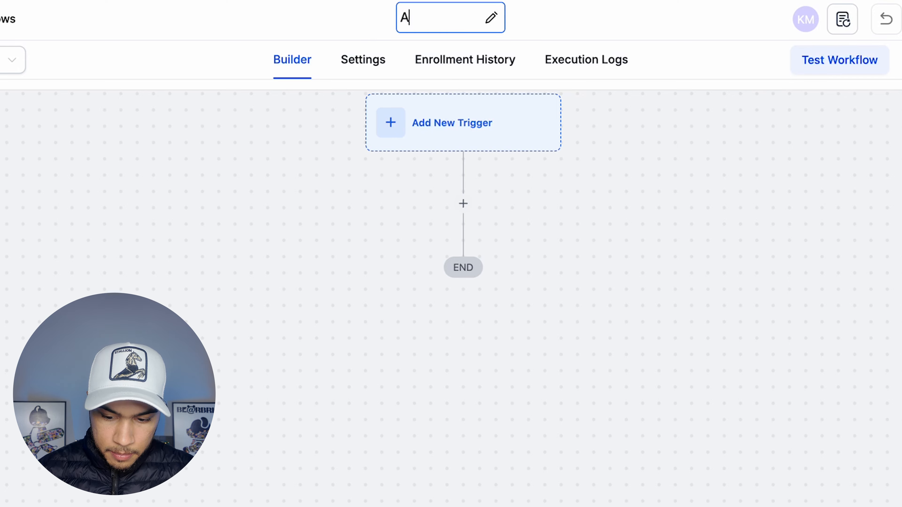
pyautogui.press('Return')
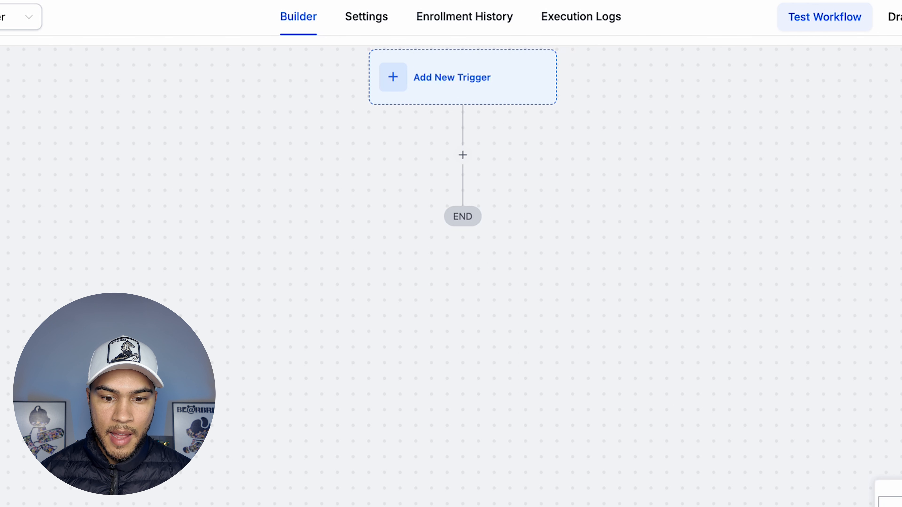
# Step: Add a Customer Booked Appointment trigger to the workflow and save it
pyautogui.click(463, 77)
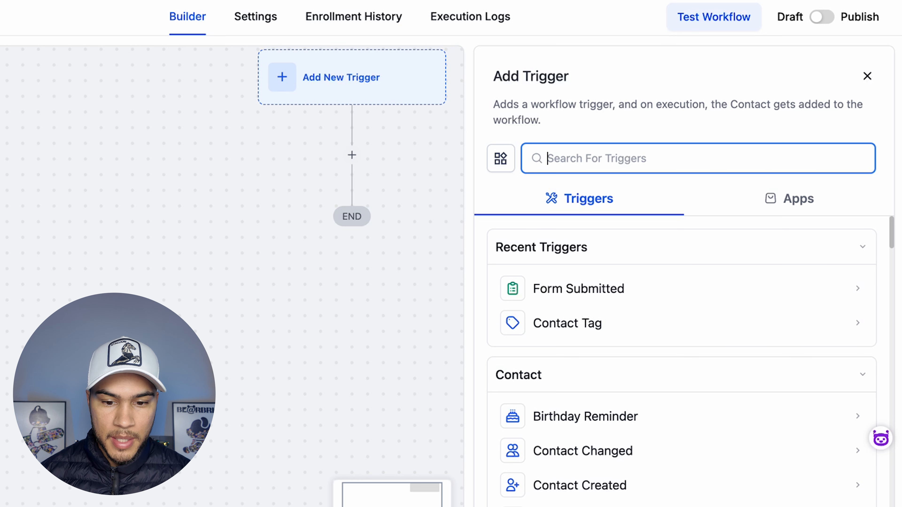
pyautogui.write('appo')
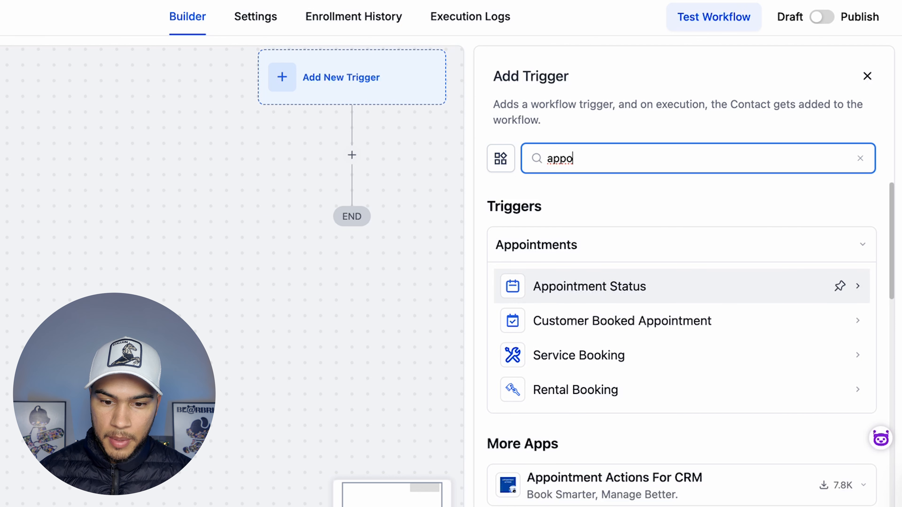
pyautogui.click(589, 287)
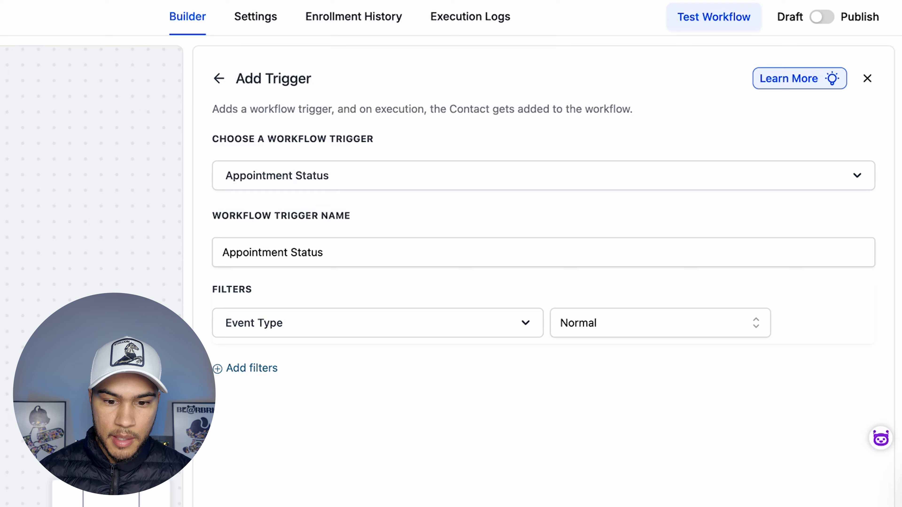
pyautogui.click(543, 175)
pyautogui.write('book')
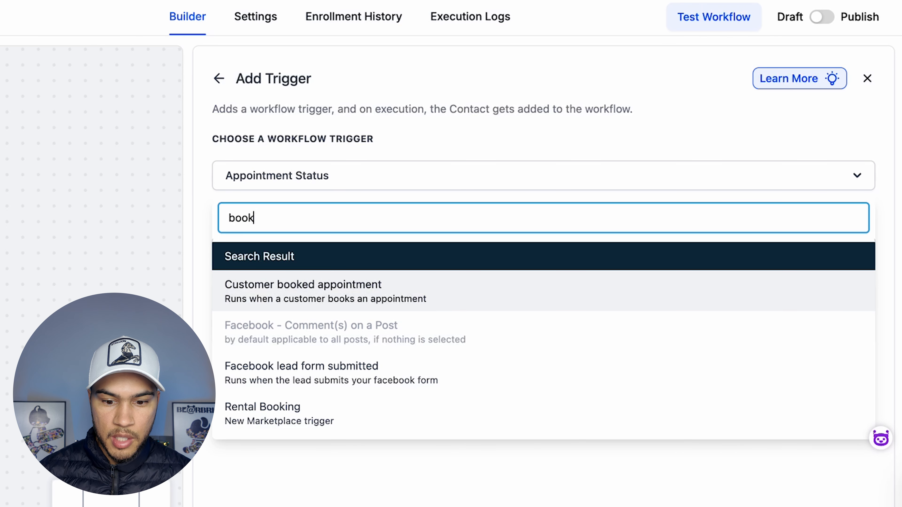
pyautogui.press('Return')
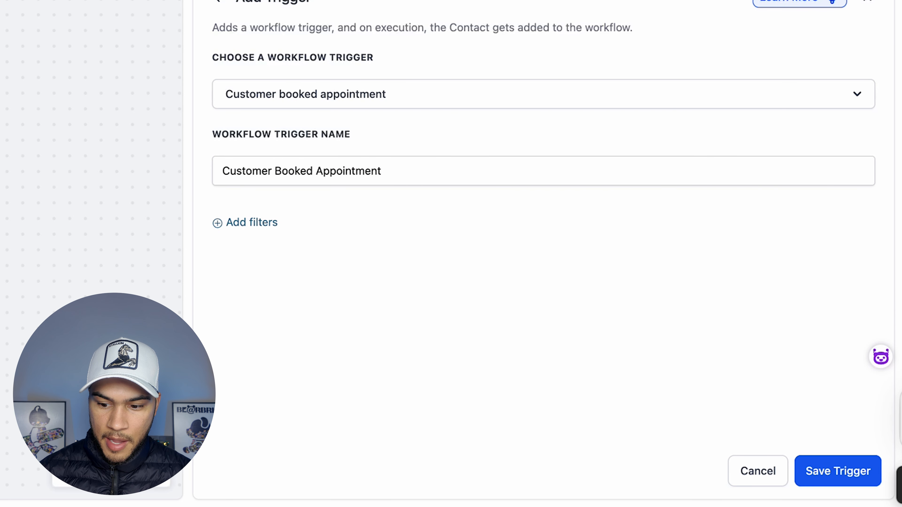
pyautogui.click(837, 471)
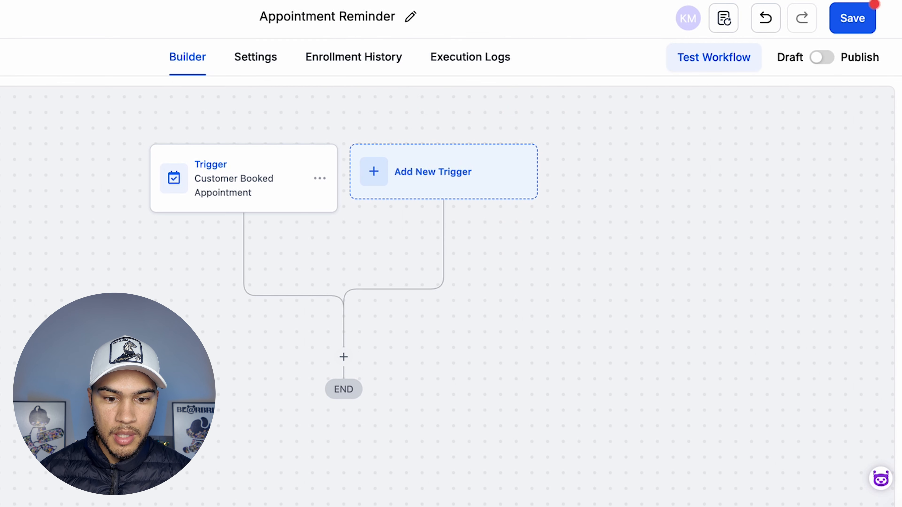
# Step: Add an "In calendar" filter set to Strategy Session to the Customer Booked Appointment trigger and save the trigger
pyautogui.click(320, 178)
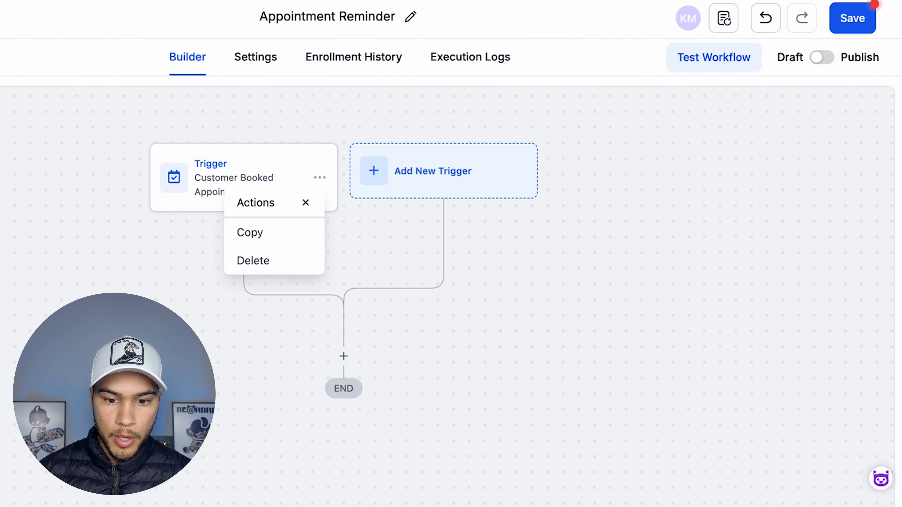
pyautogui.click(242, 177)
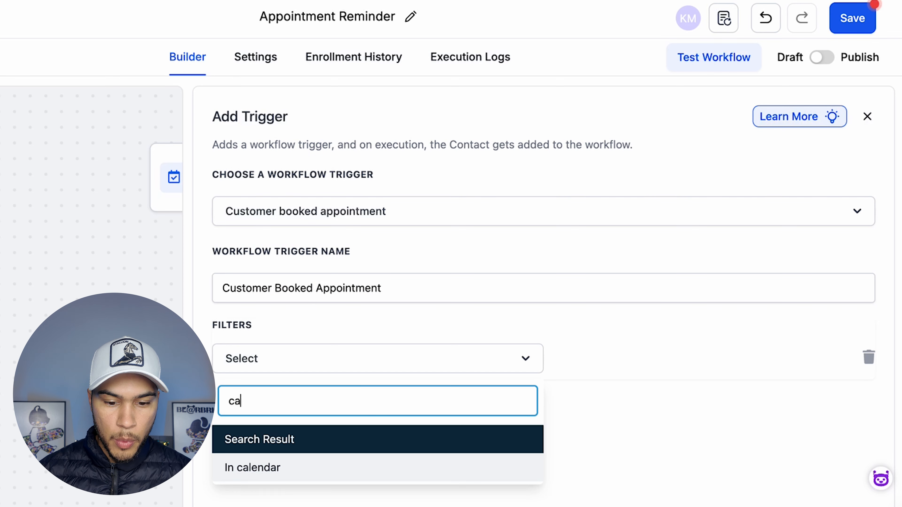
pyautogui.click(253, 467)
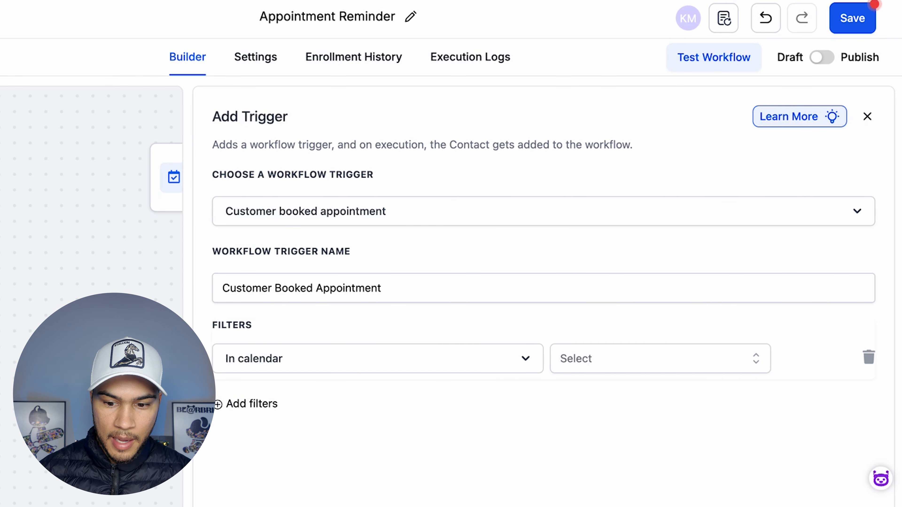
pyautogui.click(660, 359)
pyautogui.click(618, 429)
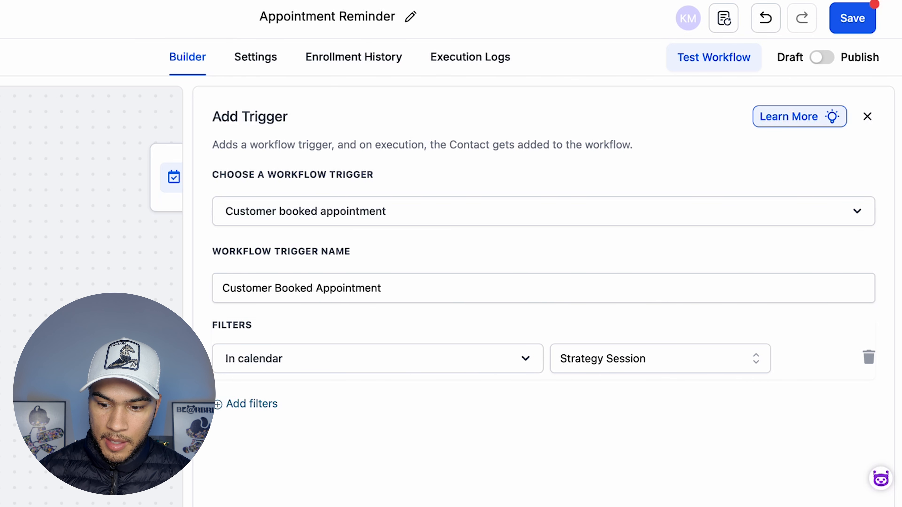
pyautogui.click(837, 471)
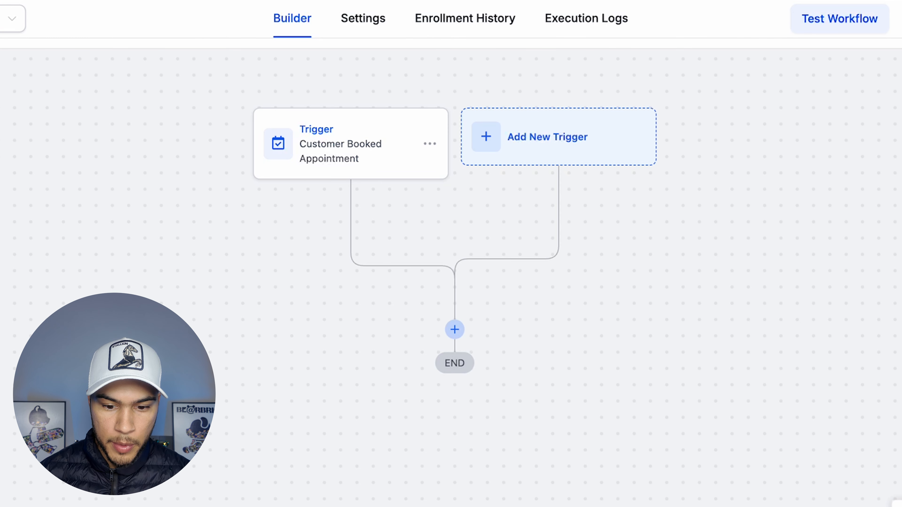
# Step: Add a Wait action below the trigger with a time delay of 1 day and save it
pyautogui.click(455, 329)
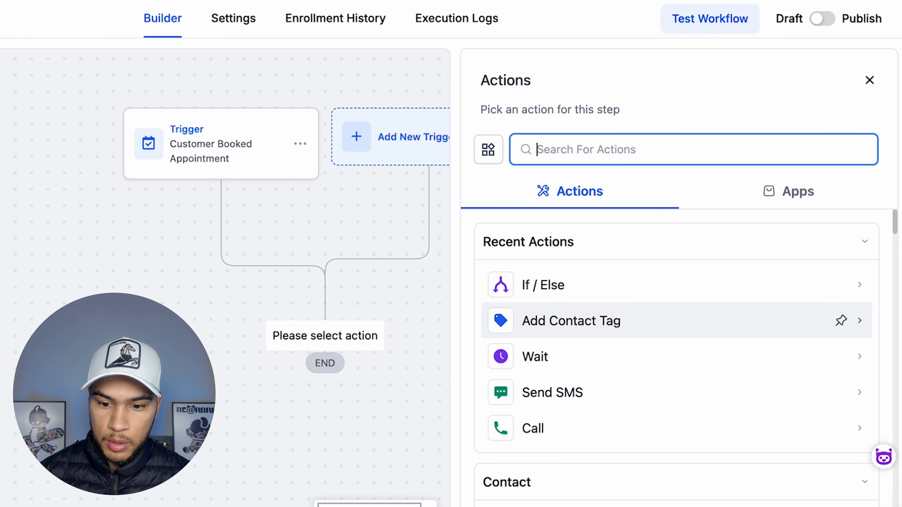
pyautogui.scroll(-2, 841, 318)
pyautogui.scroll(1, 841, 316)
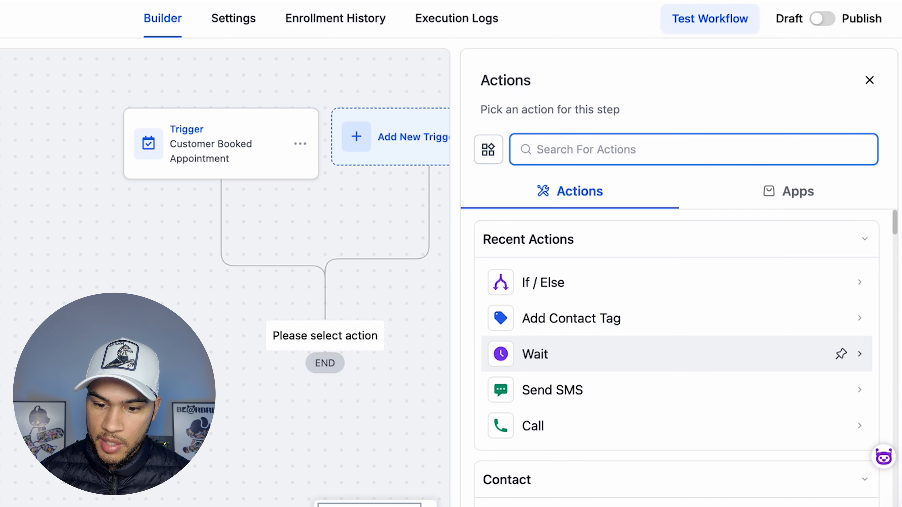
pyautogui.click(568, 354)
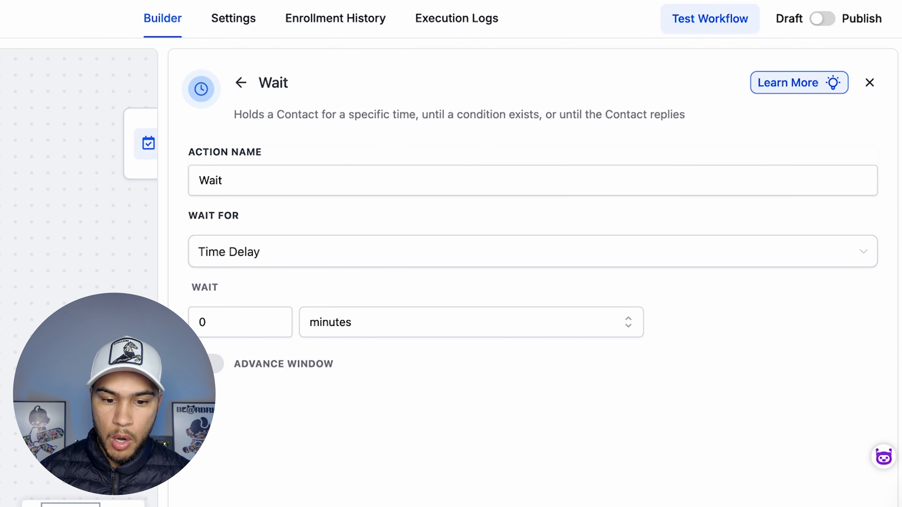
pyautogui.click(362, 322)
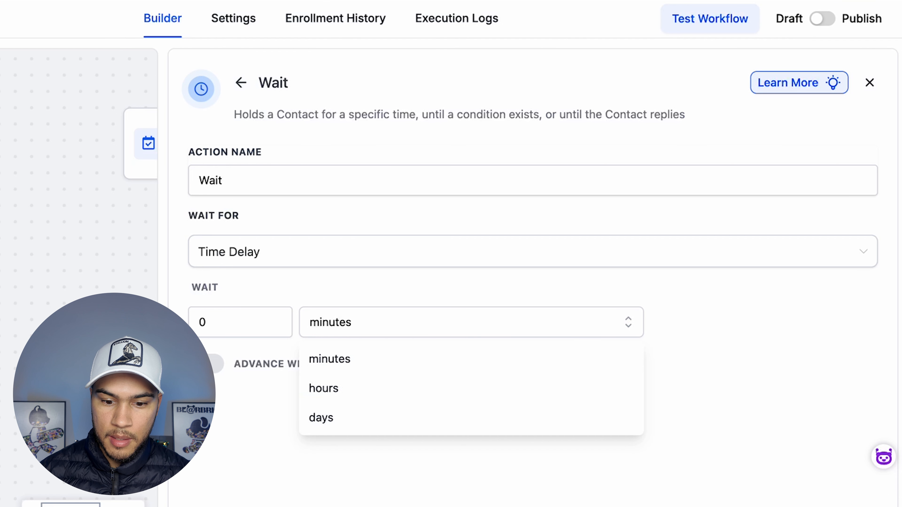
pyautogui.click(330, 418)
pyautogui.click(275, 318)
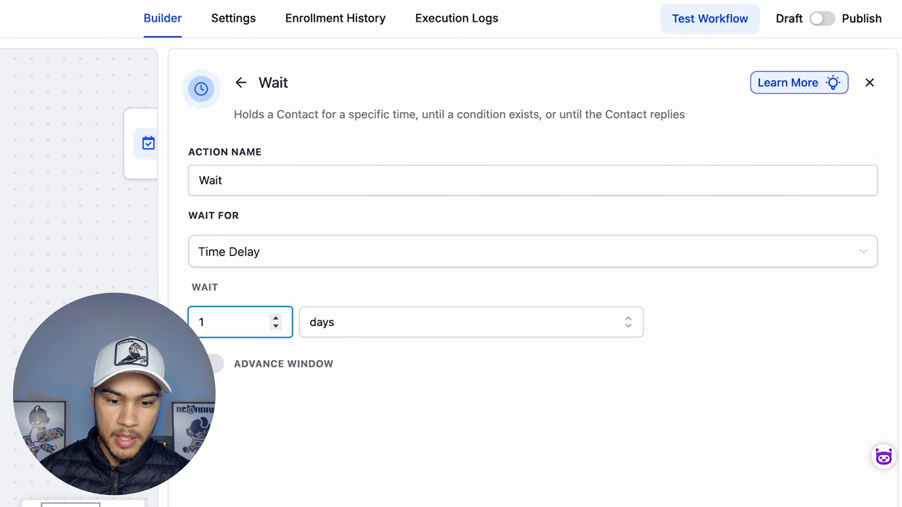
pyautogui.click(841, 470)
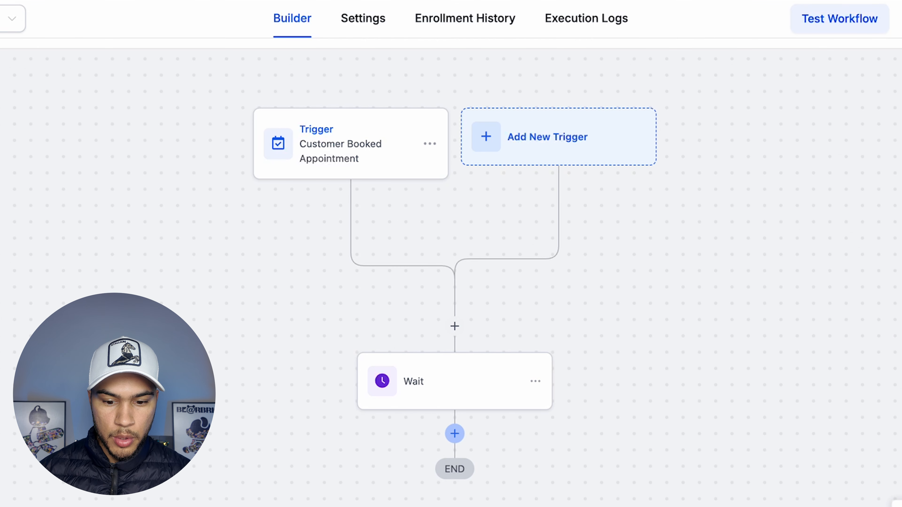
# Step: Add a Send SMS action after the Wait step without using a template
pyautogui.click(454, 433)
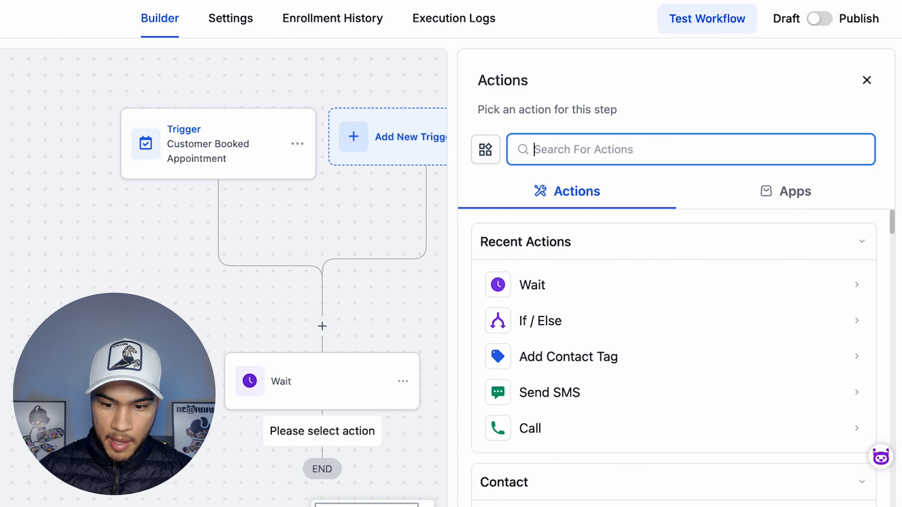
pyautogui.write('sms')
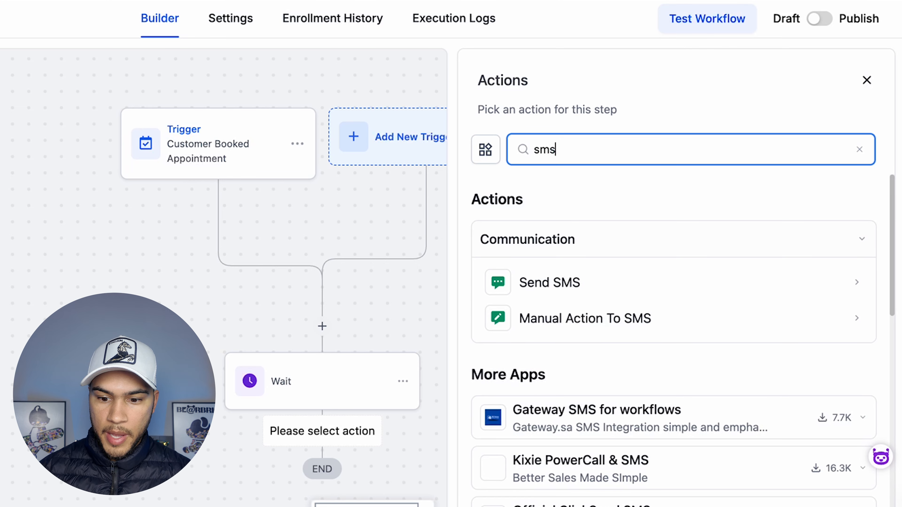
pyautogui.click(568, 283)
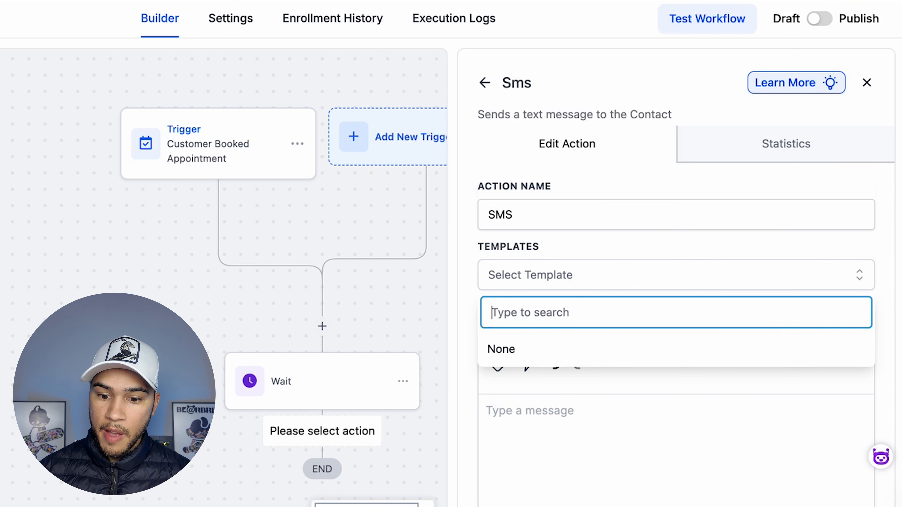
pyautogui.press('Escape')
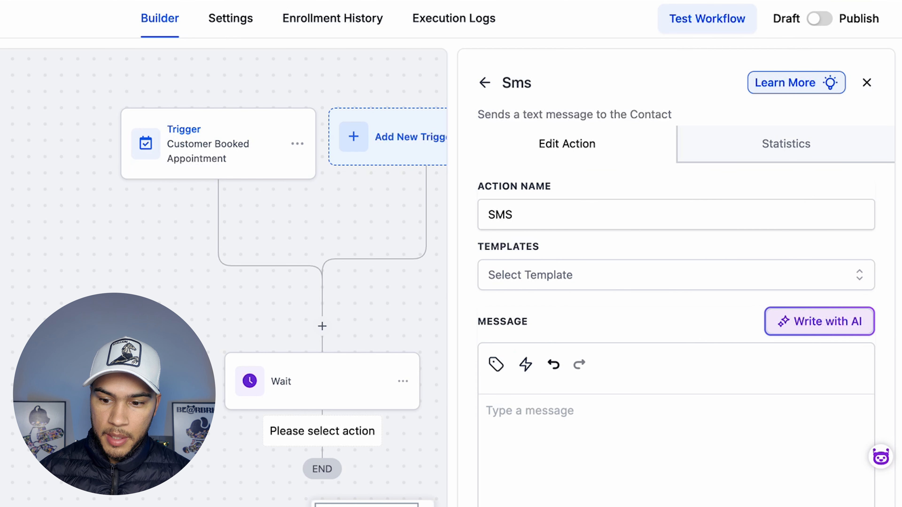
# Step: Write the SMS message "Hey {{contact.first_name}}, just reminding you of your appointment." and save the action
pyautogui.scroll(-2, 676, 284)
pyautogui.click(487, 328)
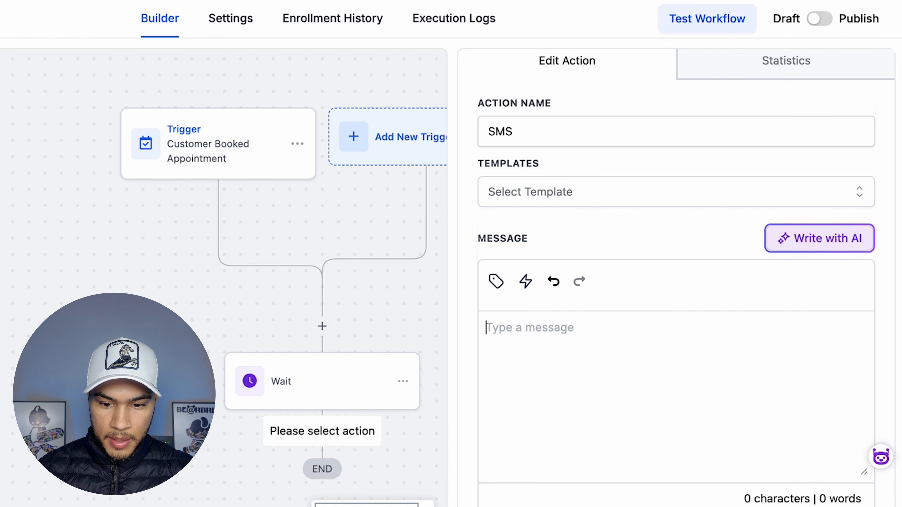
pyautogui.write('Hey {{contact.first_name}}, ')
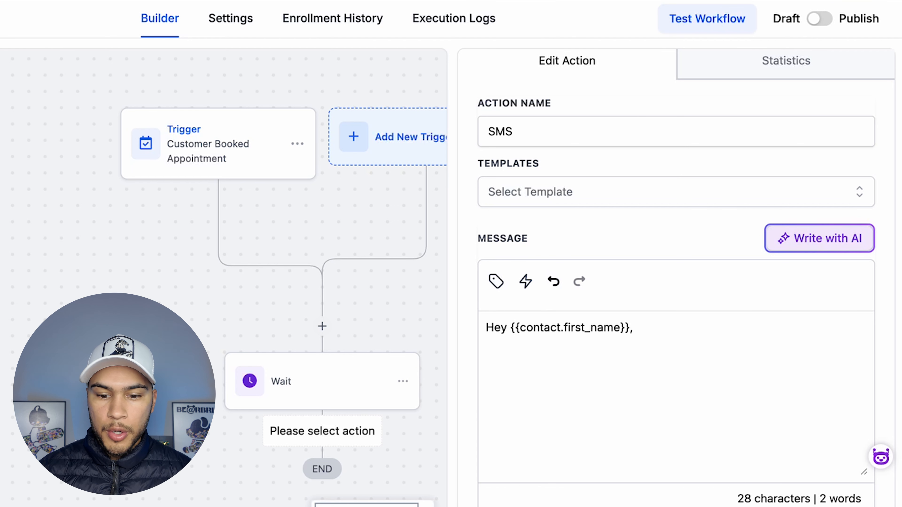
pyautogui.write('just rem')
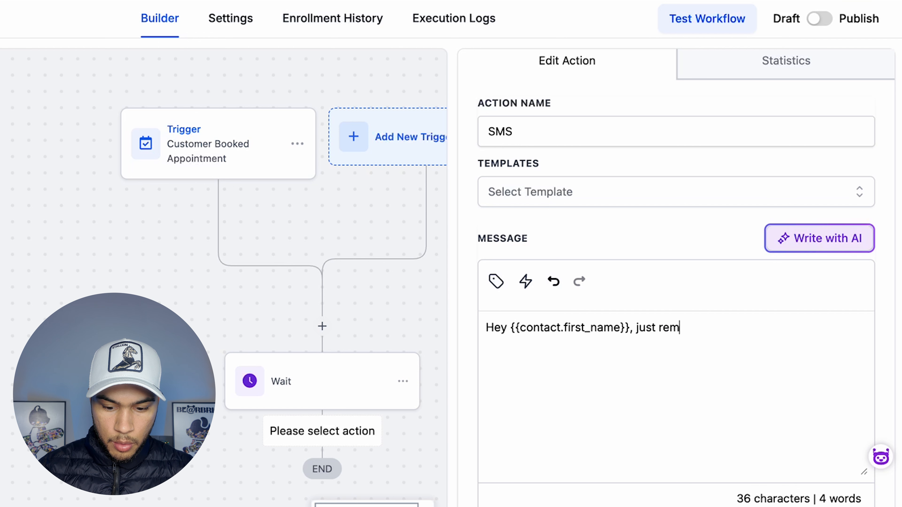
pyautogui.write('in')
pyautogui.write('ding you of your appointment.')
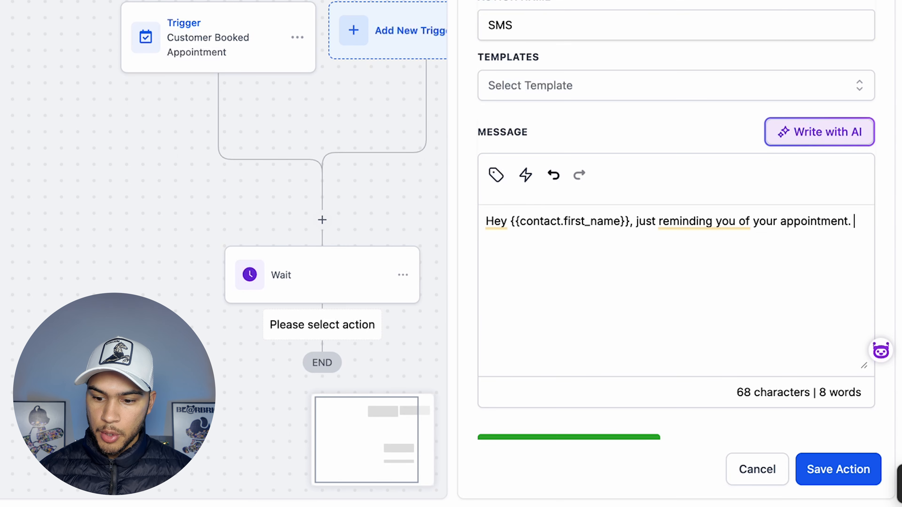
pyautogui.click(838, 469)
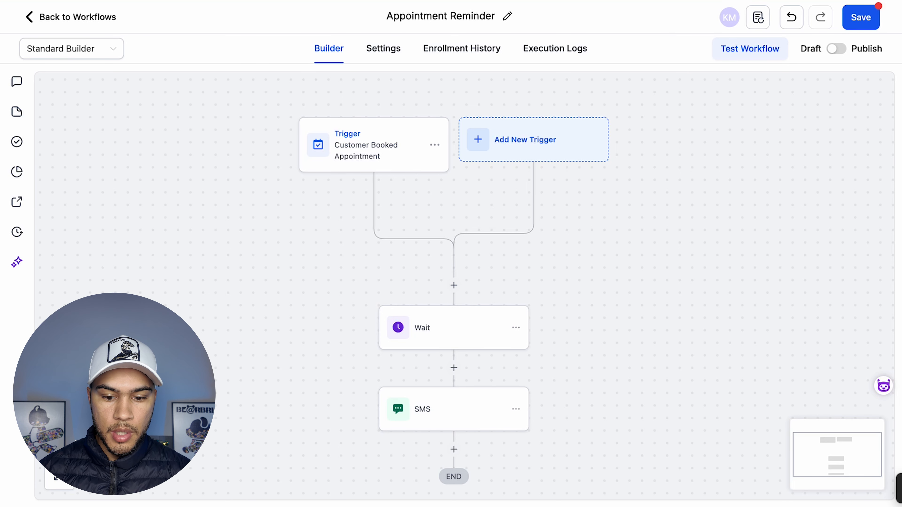
# Step: Start adding another action after the SMS step
pyautogui.click(453, 450)
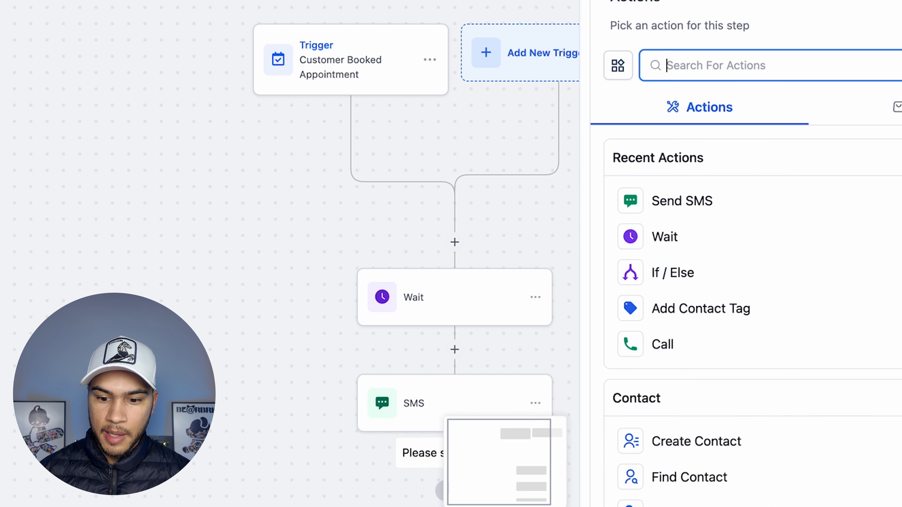